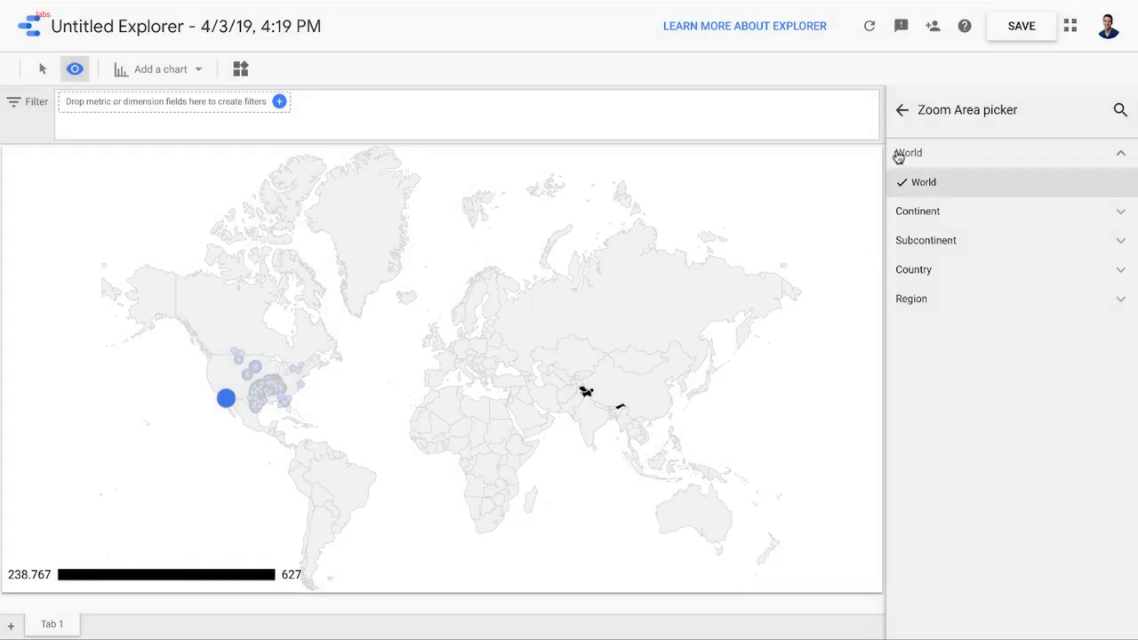
Step: Set the geo map's zoom area to the country United States
click(901, 113)
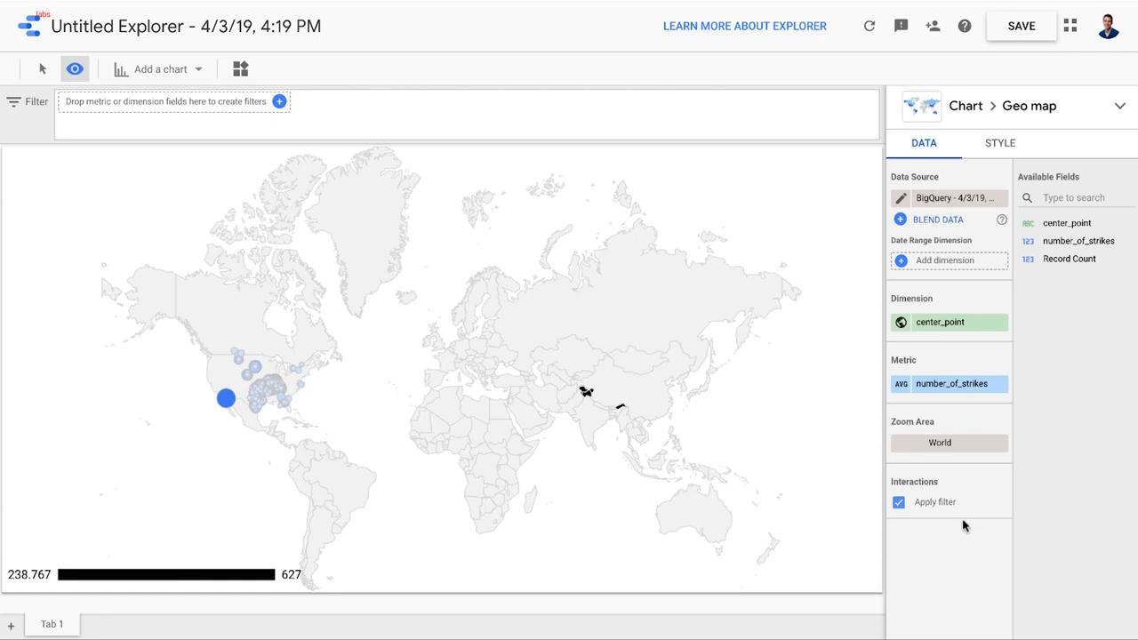
click(1000, 145)
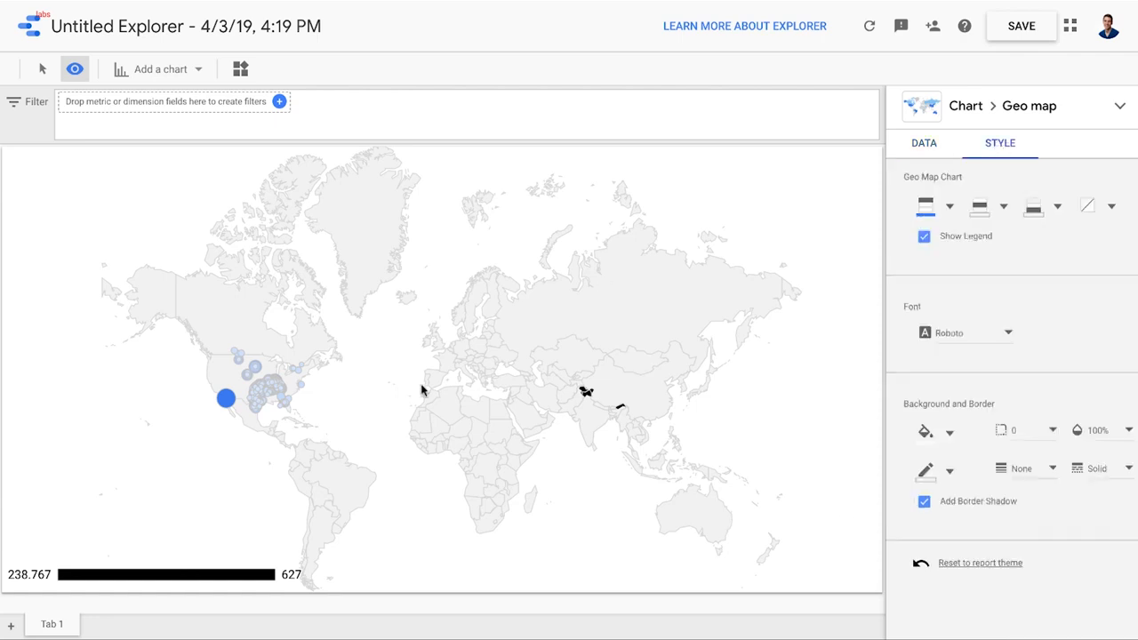
click(931, 155)
click(940, 443)
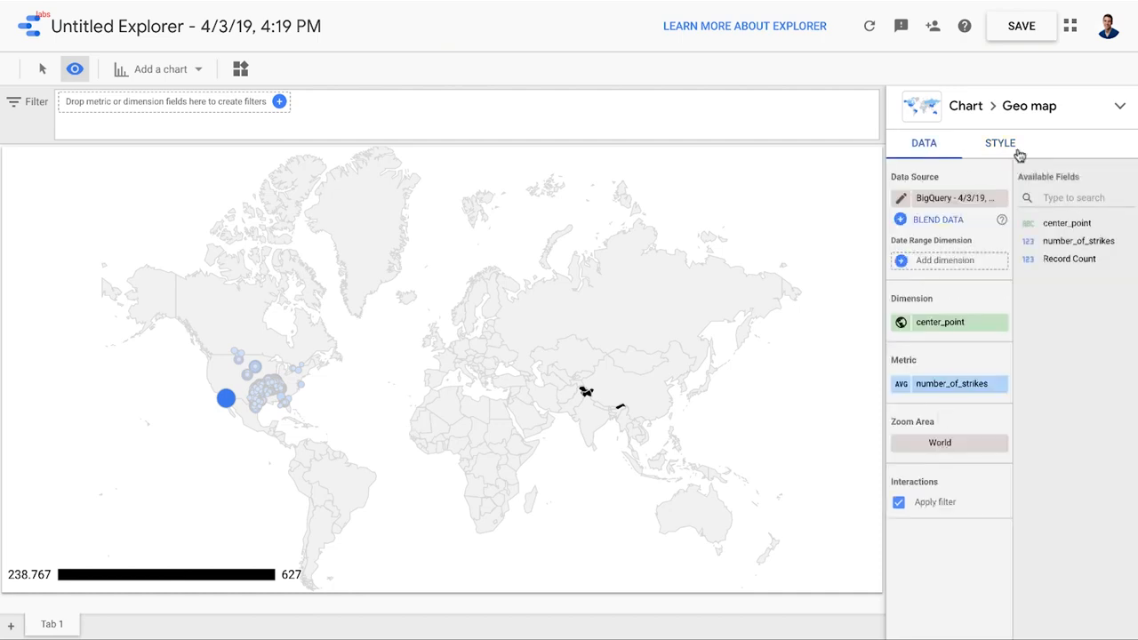
click(1119, 112)
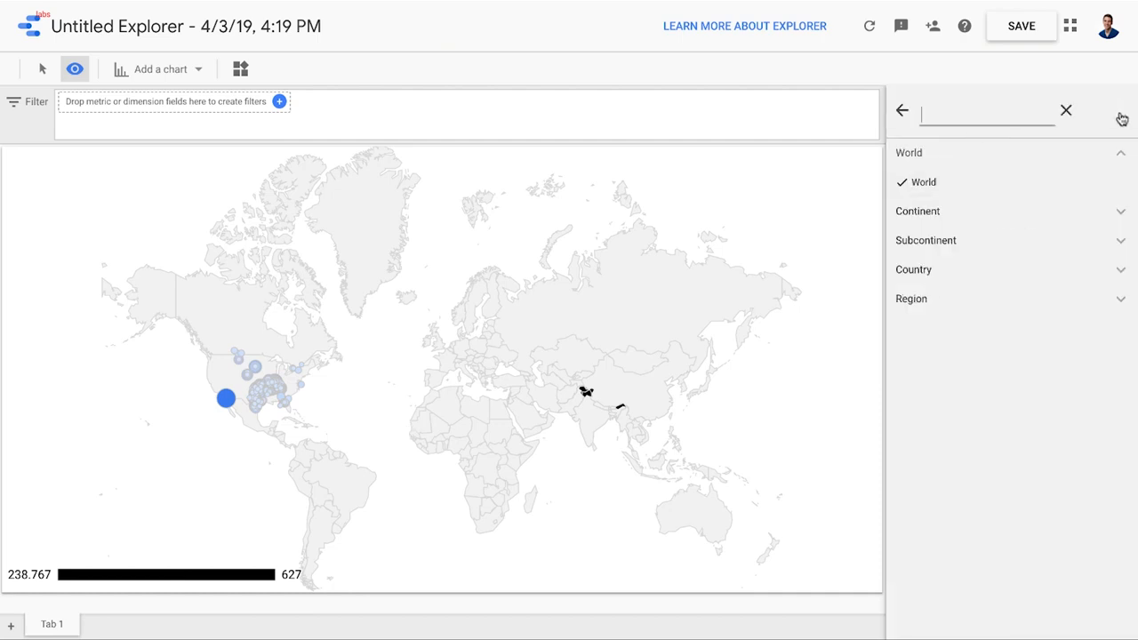
text(united states)
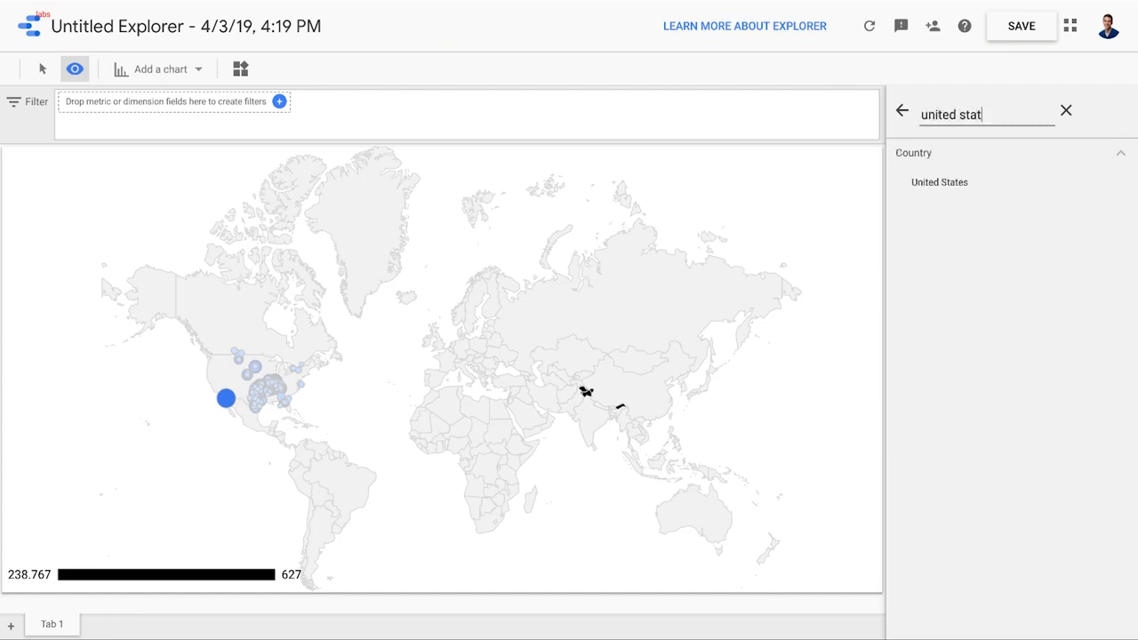
click(984, 194)
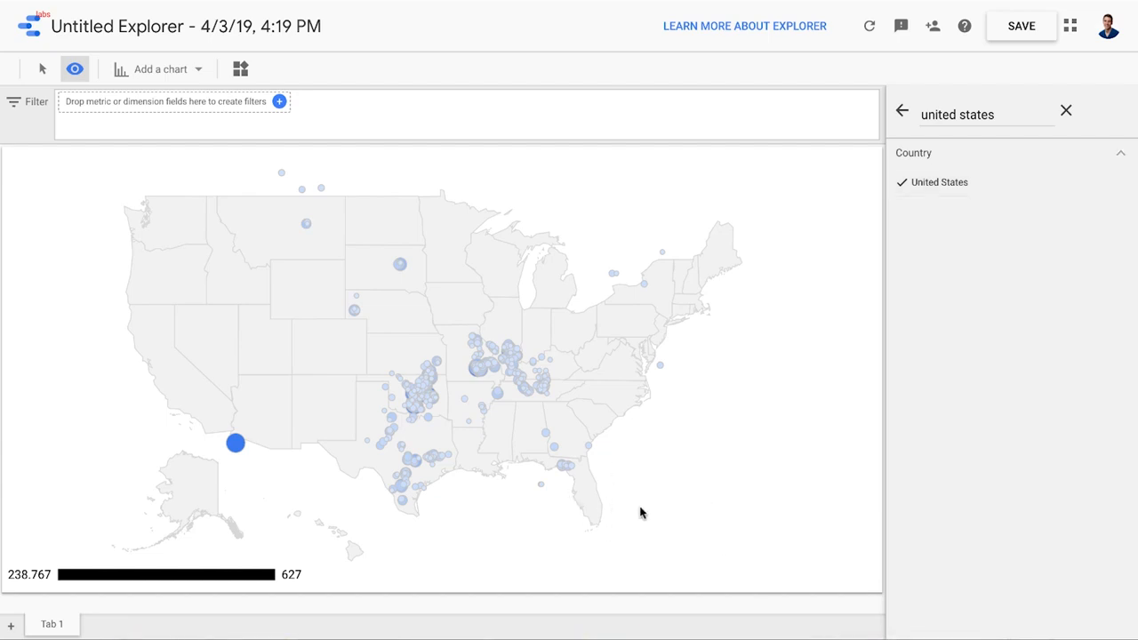
Step: Switch to BigQuery and run the "Create polygons from bounding box" query
scroll(437, 399, up, 3)
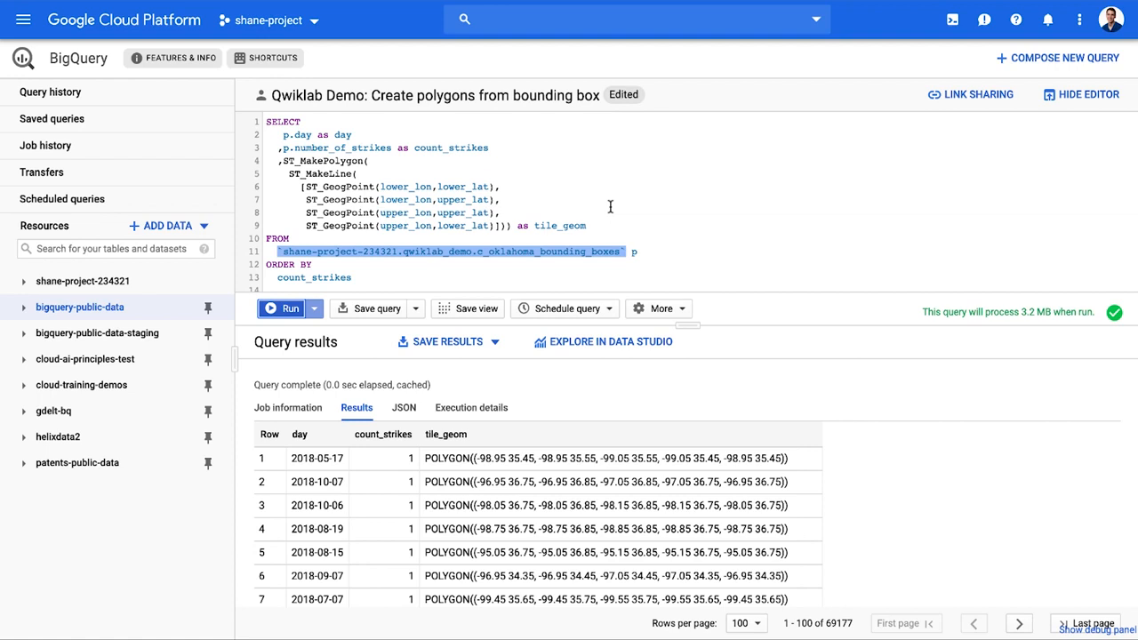
click(298, 308)
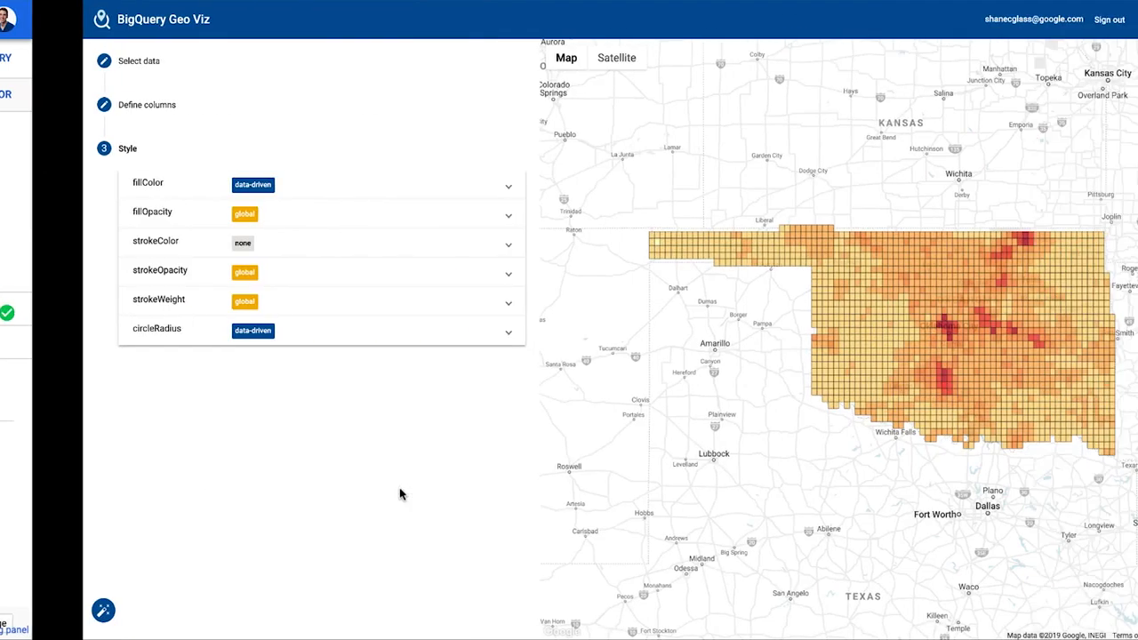
Step: Switch to BigQuery Geo Viz and review the Oklahoma tiles query, its result columns and the fillColor settings
click(124, 63)
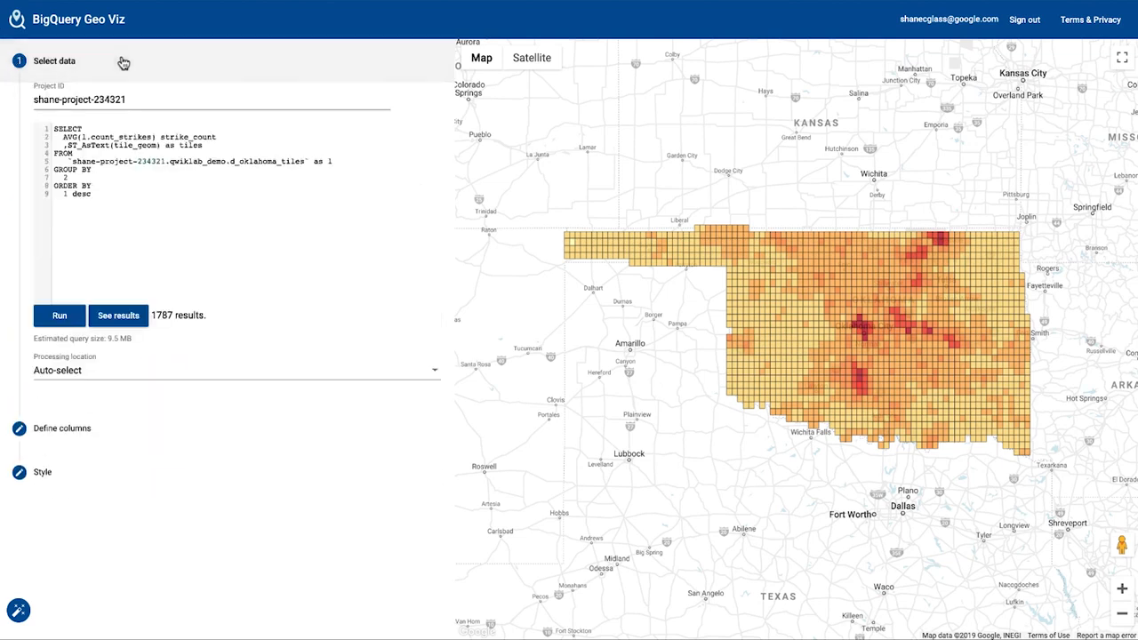
click(114, 320)
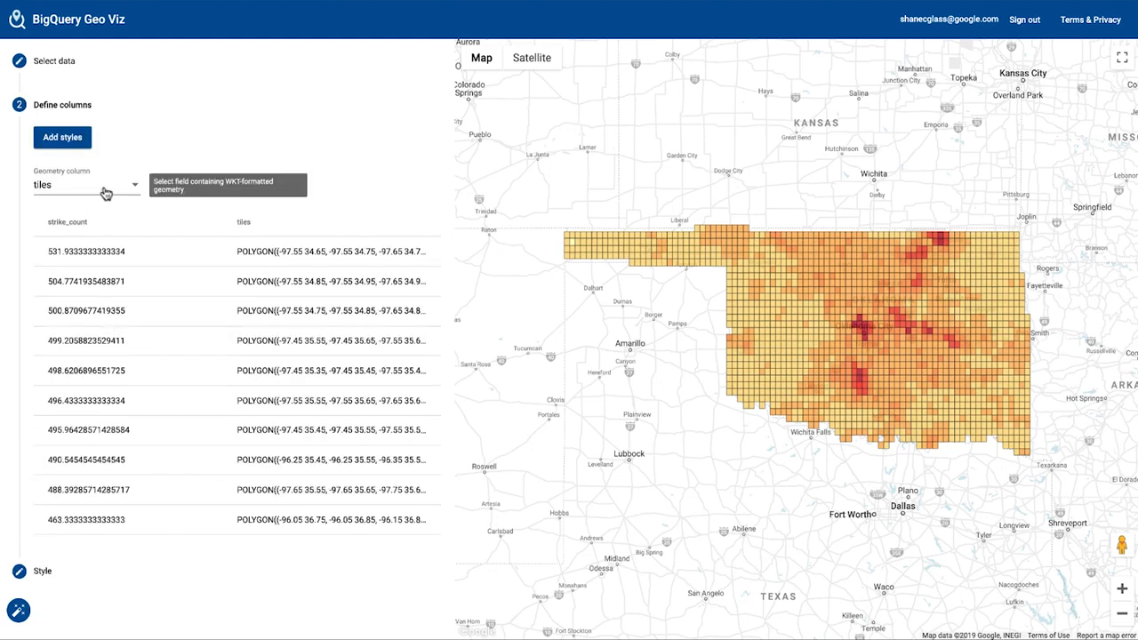
click(51, 570)
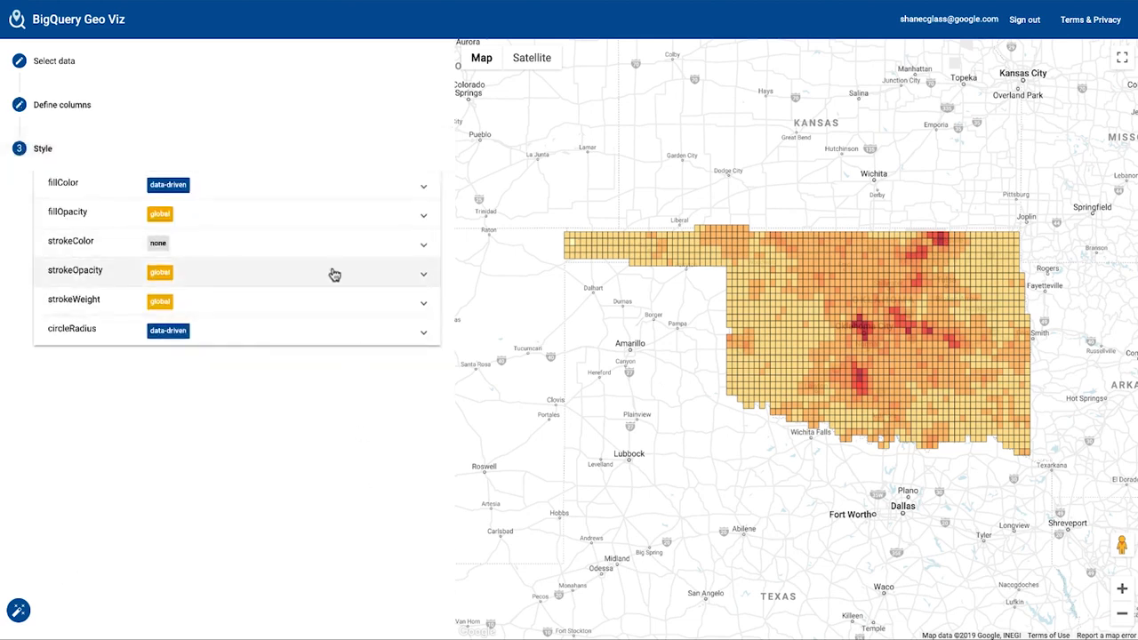
click(425, 192)
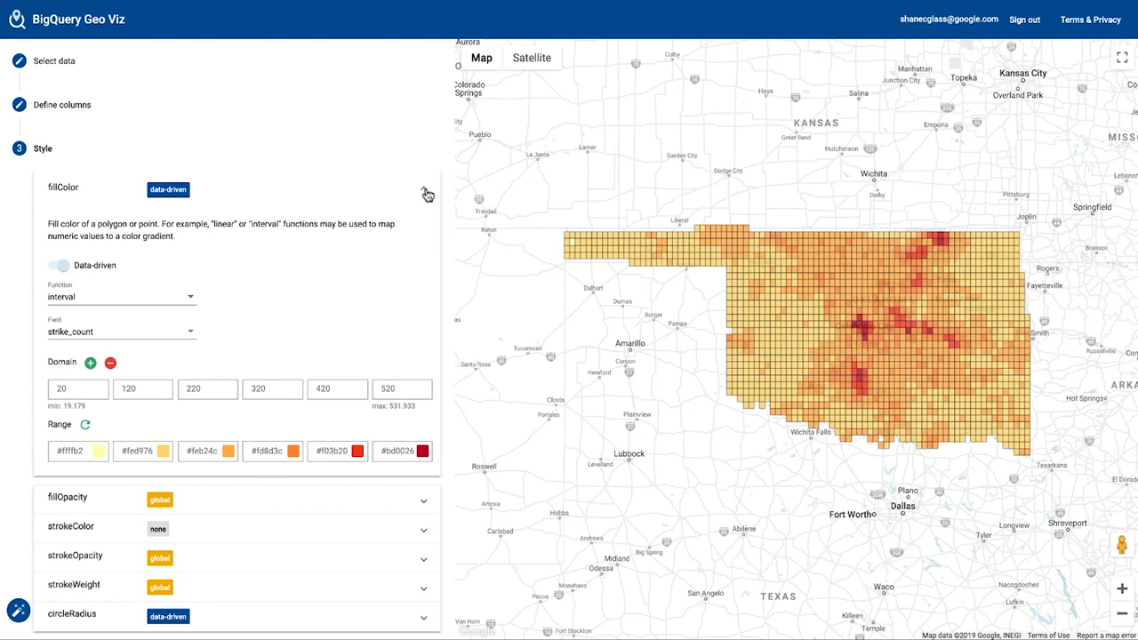
click(426, 194)
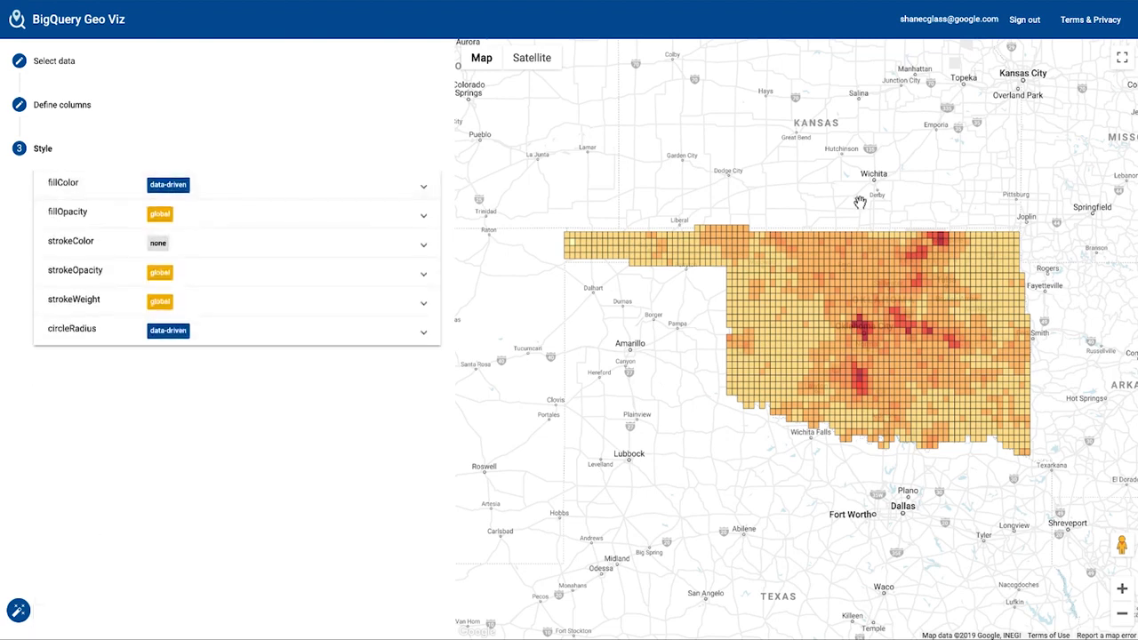
Step: Examine the coloured Oklahoma tile map full screen at closer zoom, and return to the normal layout
click(1126, 62)
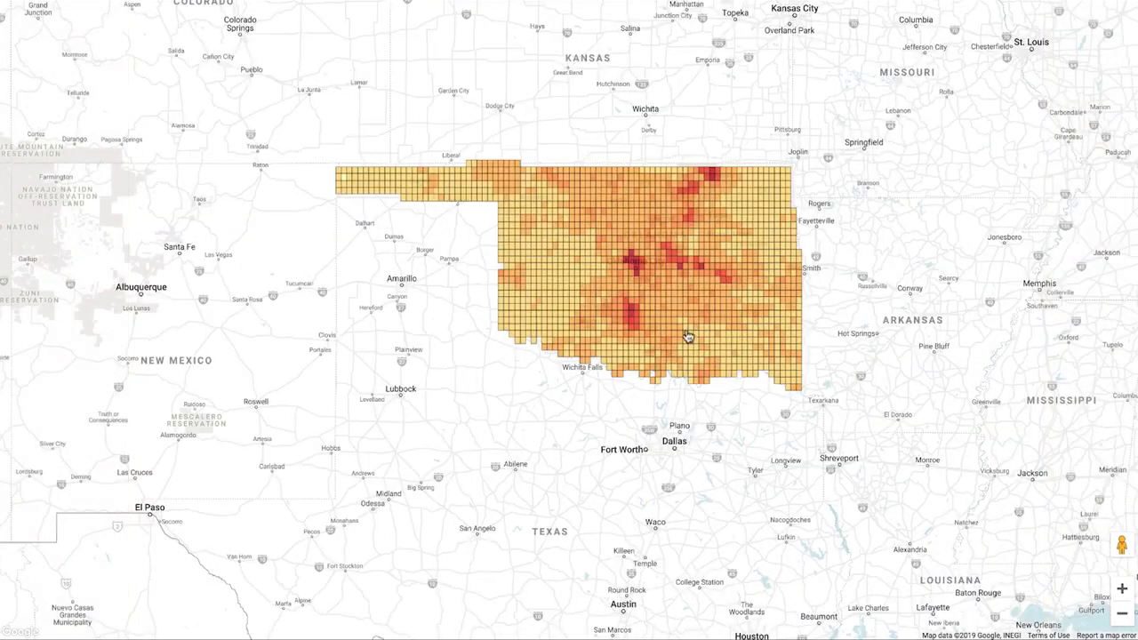
click(1122, 591)
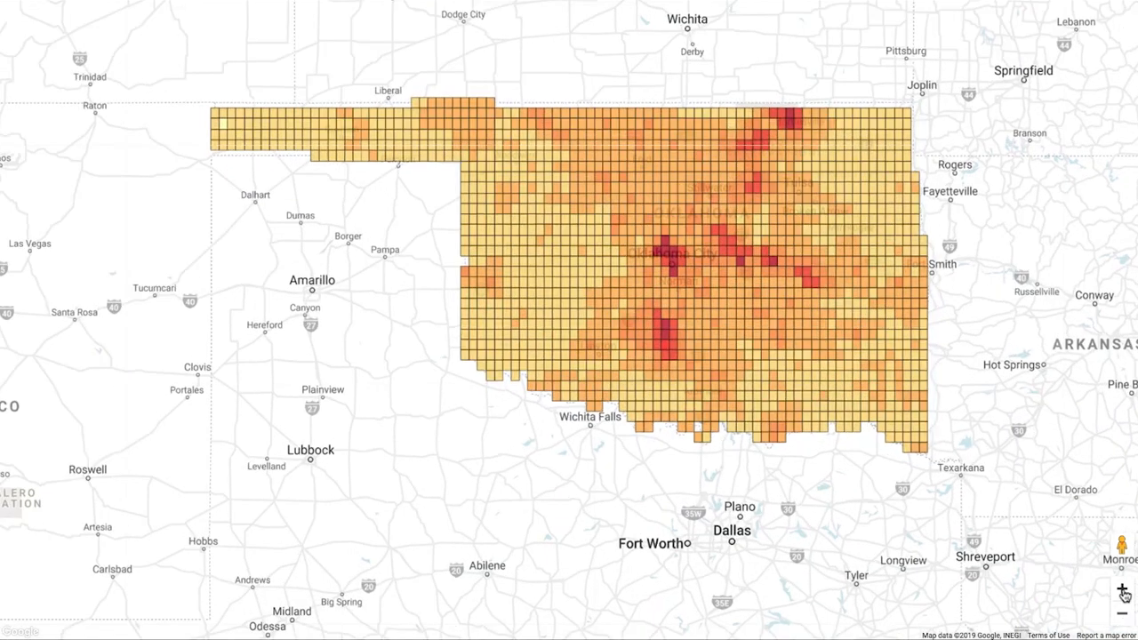
click(1123, 591)
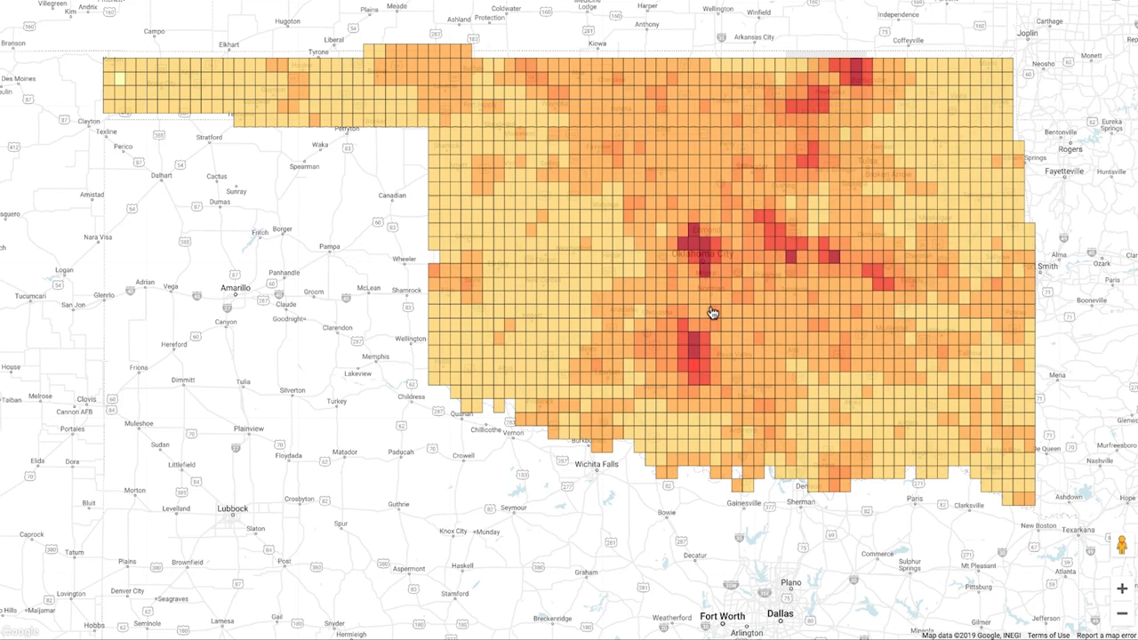
key(Escape)
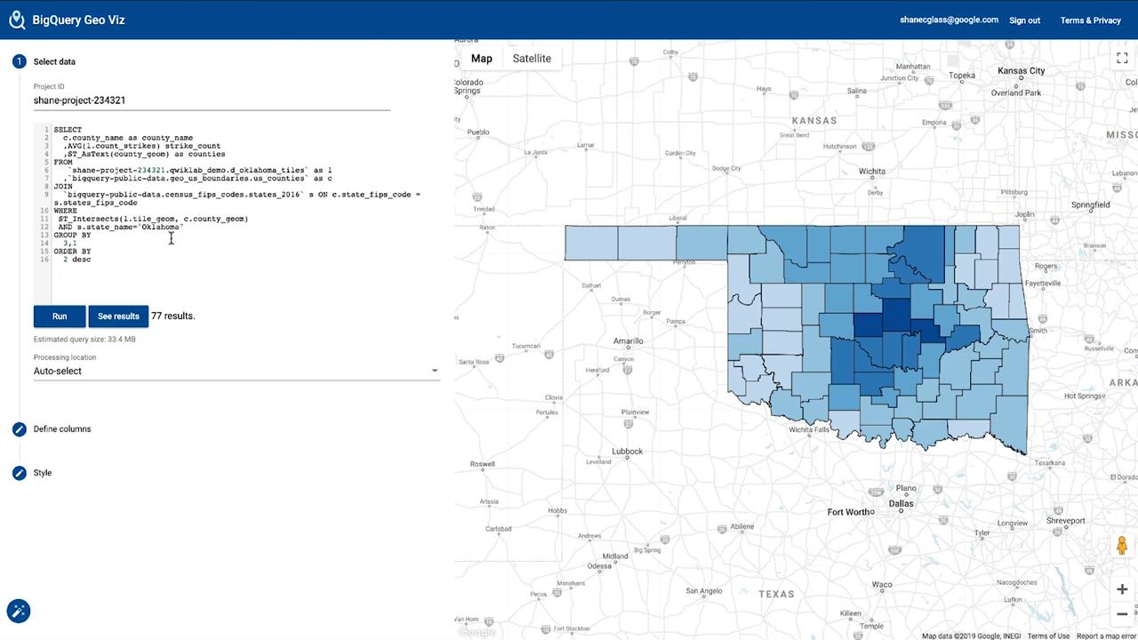
Step: Review the county query's result columns and the fillColor settings of the county map
click(135, 323)
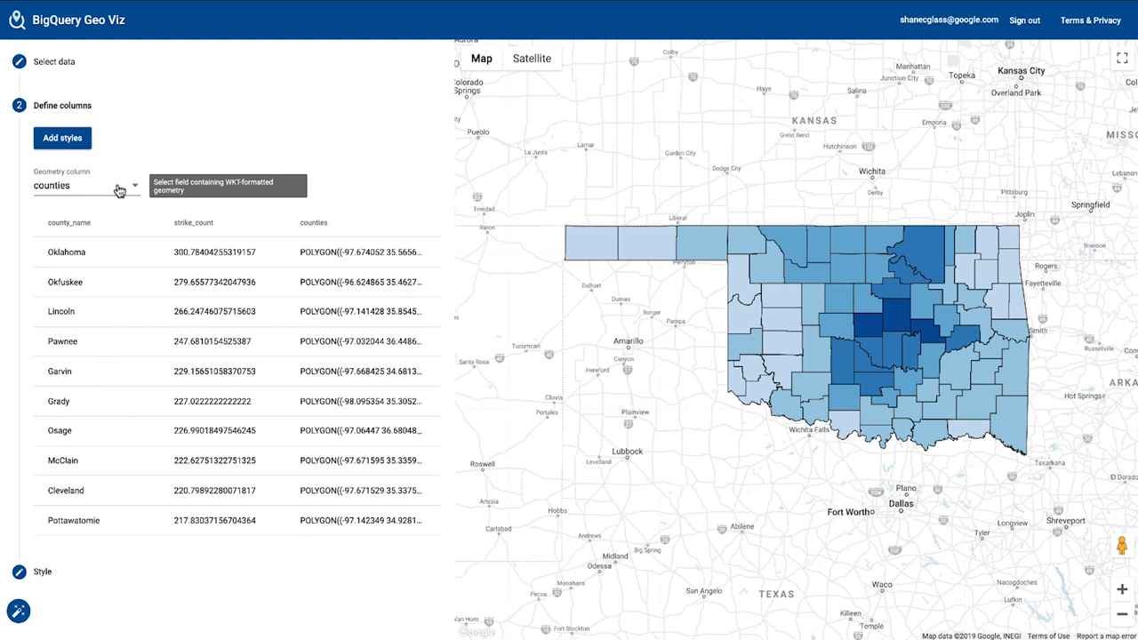
click(134, 568)
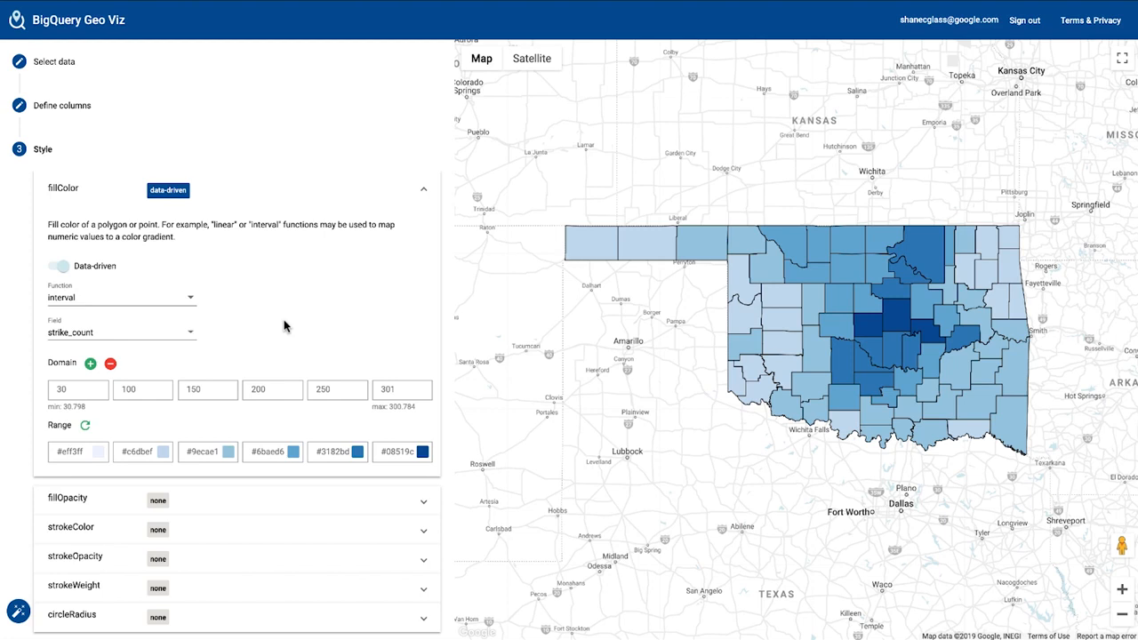
click(425, 189)
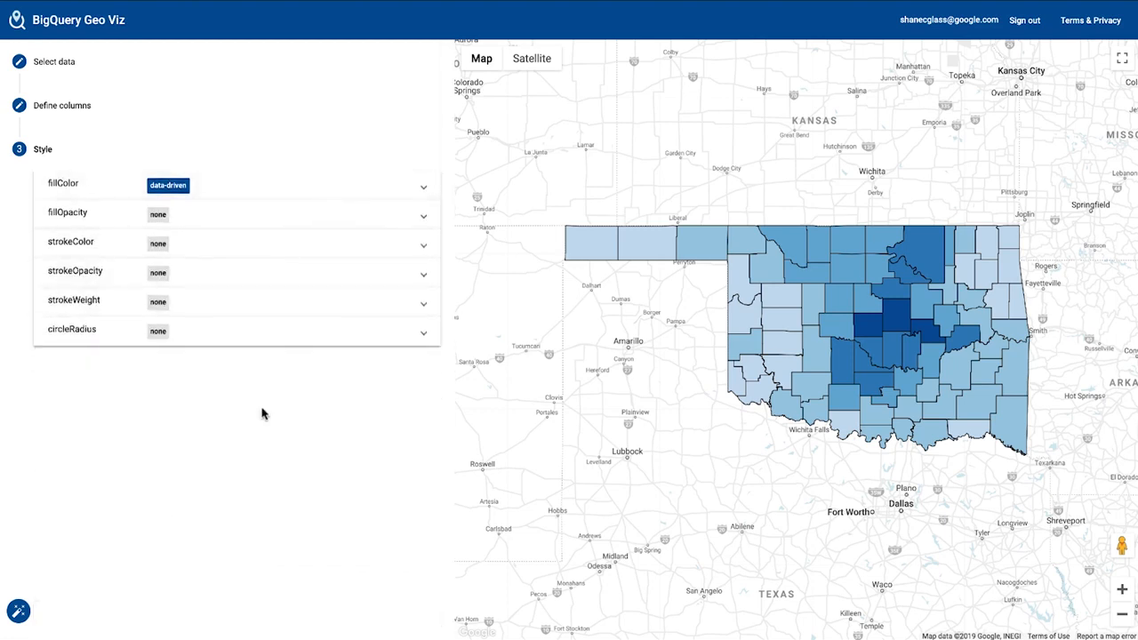
Step: Show the county map full screen and inspect the strike details of Lincoln, Oklahoma and Okfuskee counties
click(1121, 59)
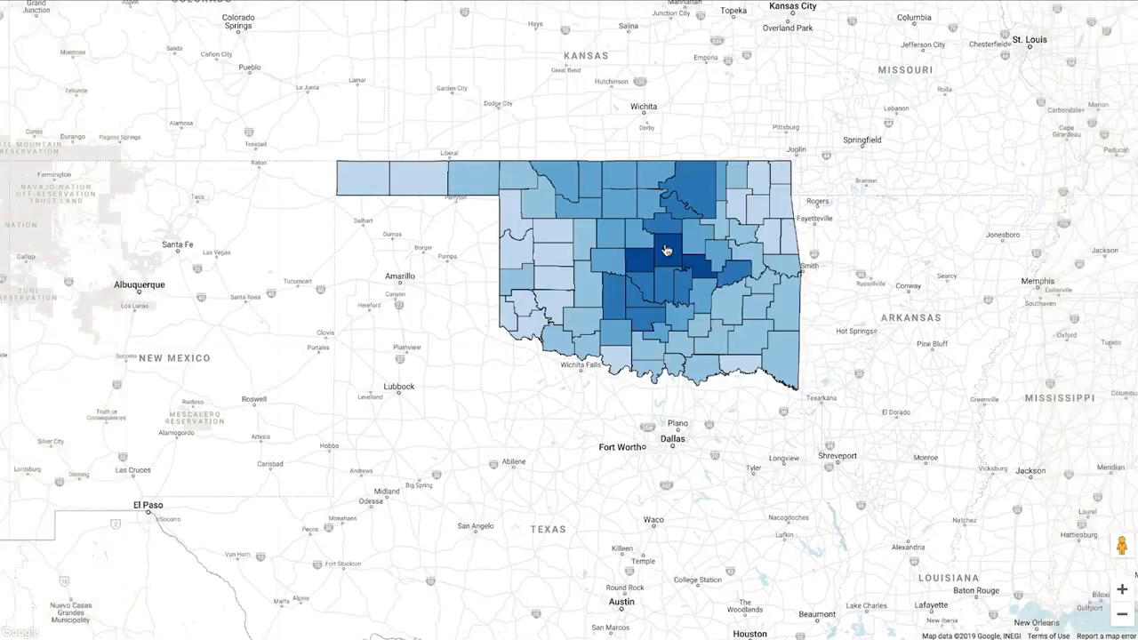
click(666, 251)
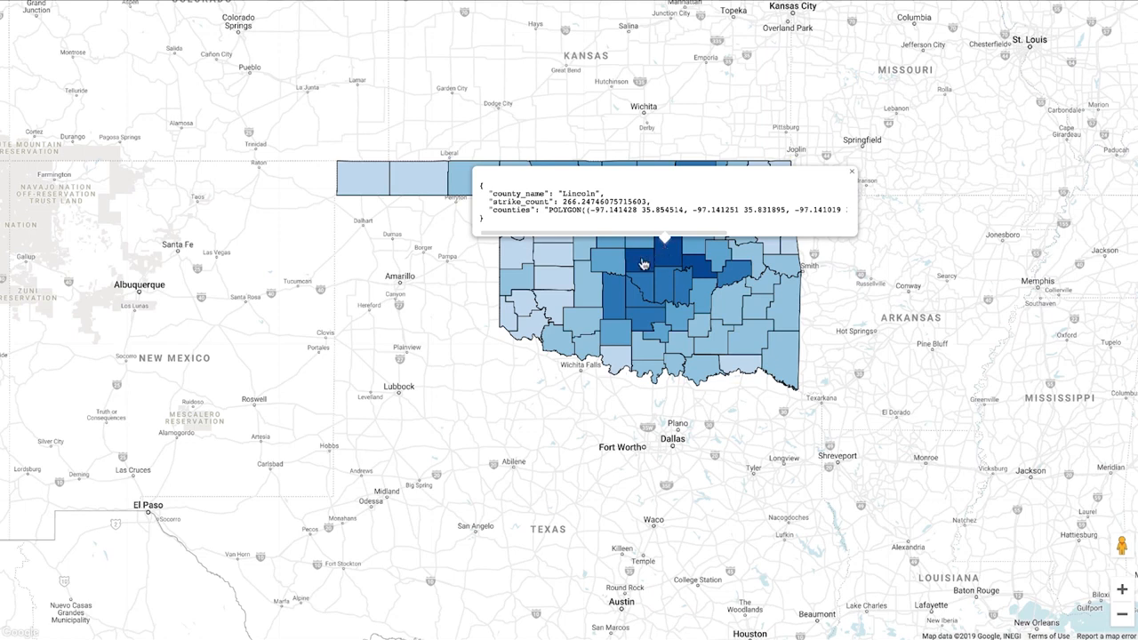
click(644, 264)
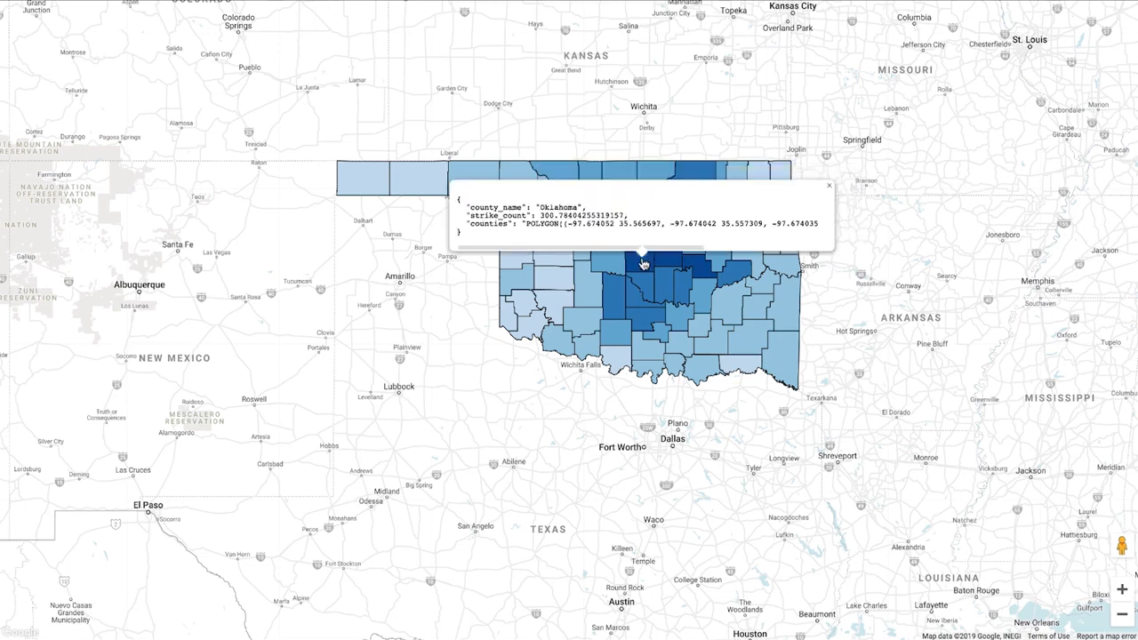
click(701, 274)
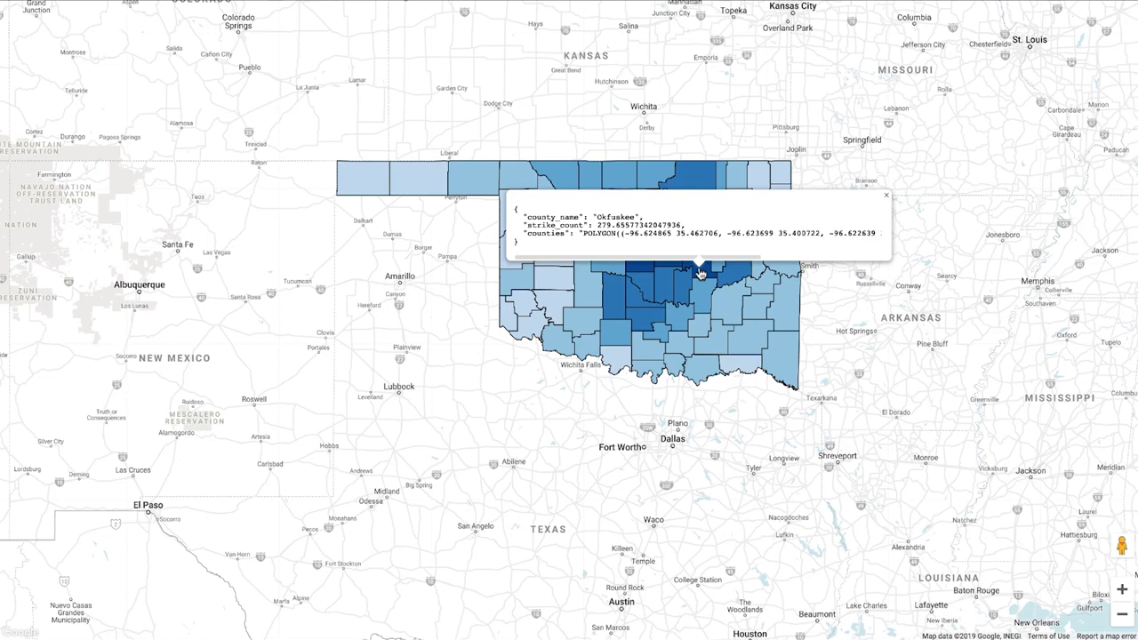
click(641, 272)
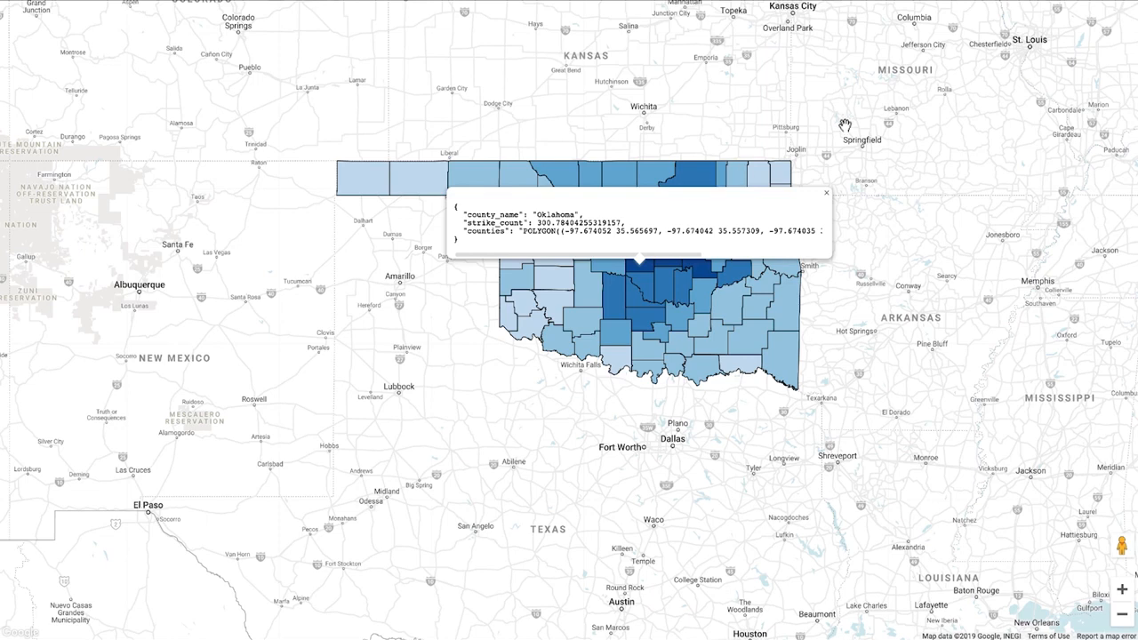
click(826, 193)
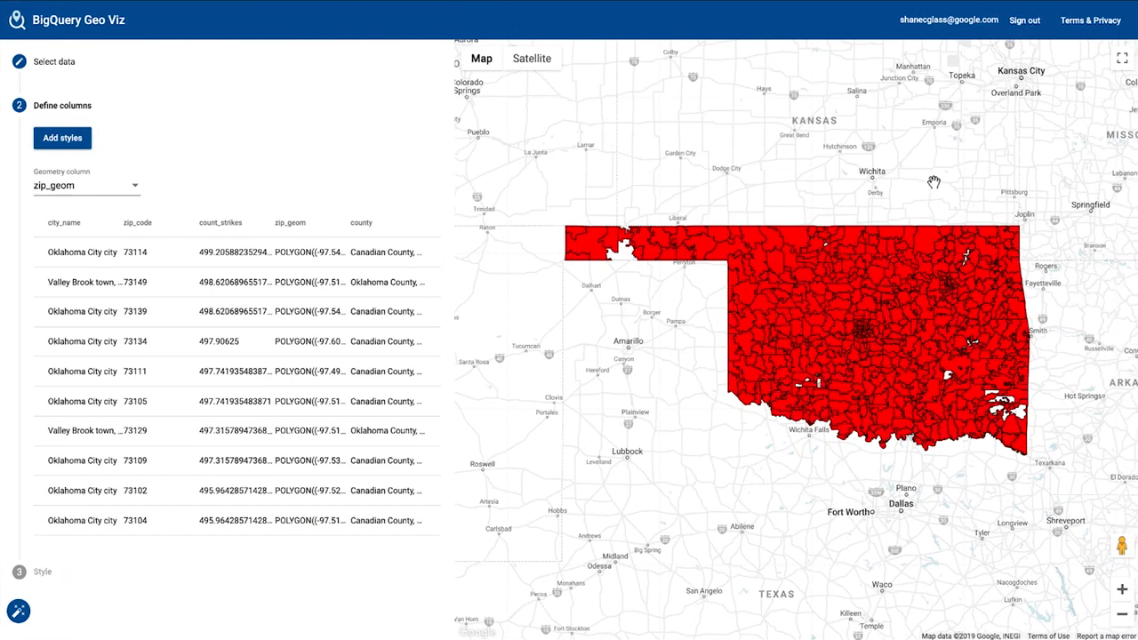
Step: Review the zip code query for Oklahoma and its result columns
click(287, 85)
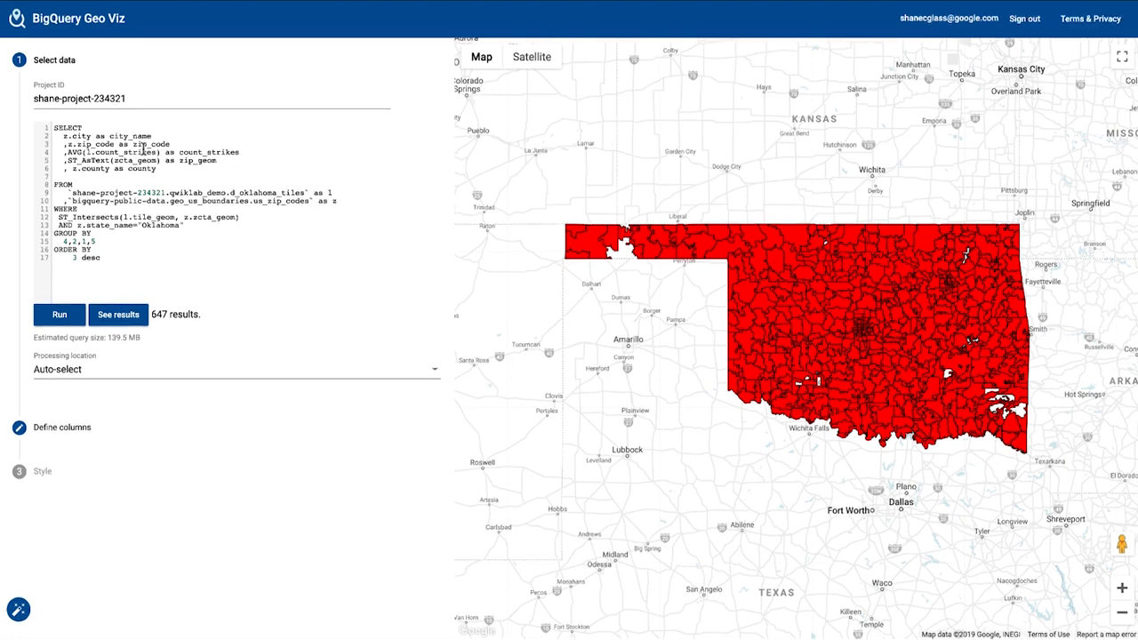
click(125, 323)
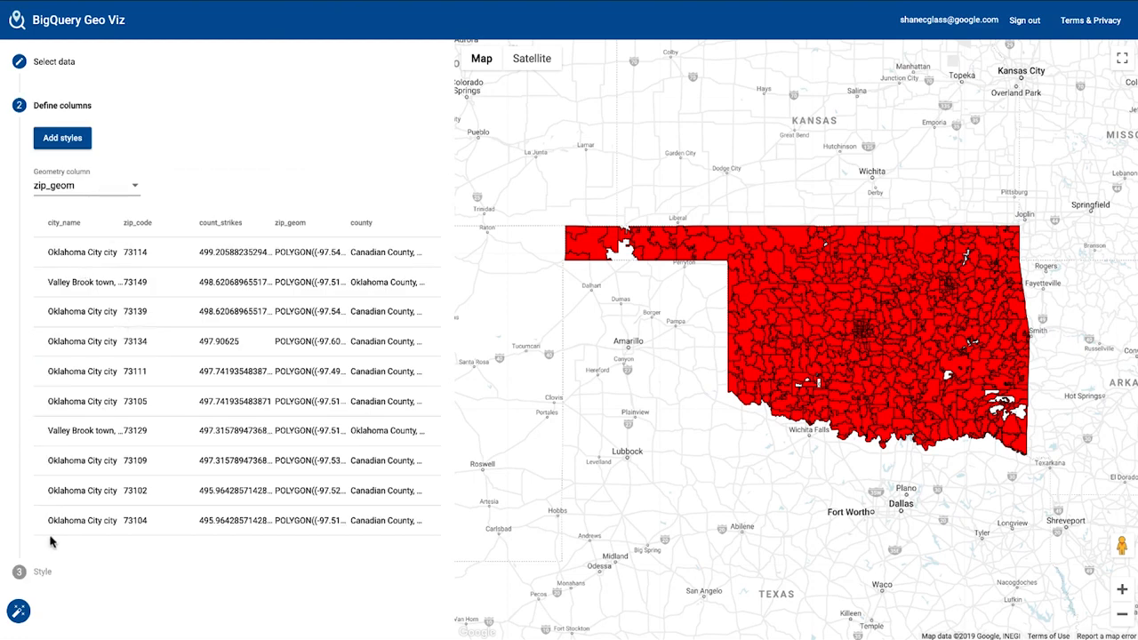
Step: Make the zip code map's fillColor data-driven, using the linear function on the count_strikes field
click(43, 571)
click(254, 189)
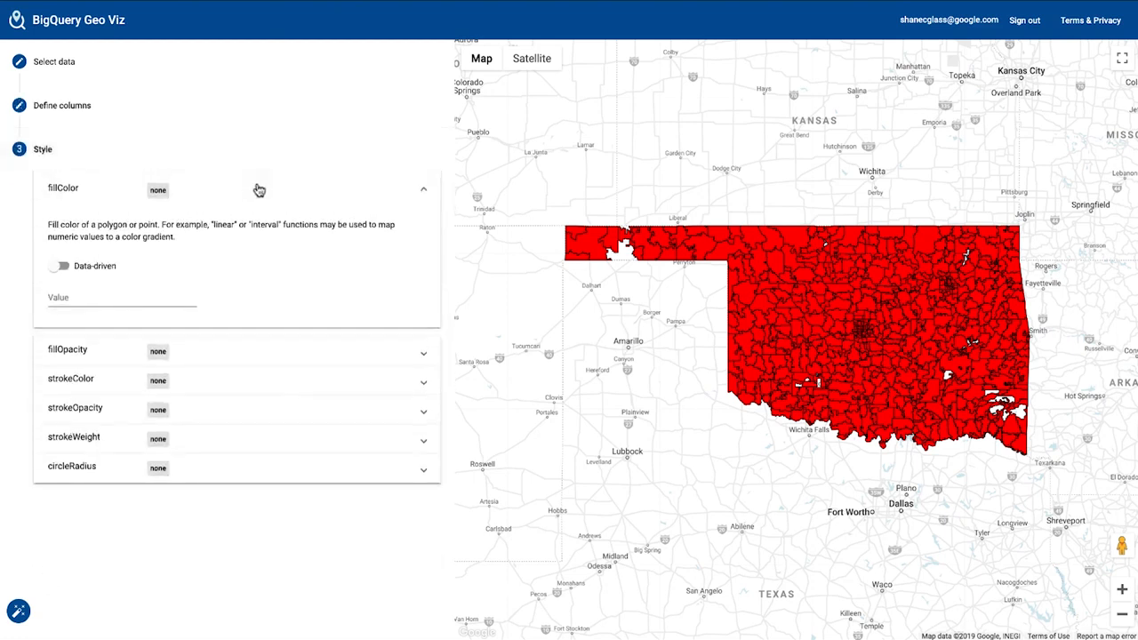
click(96, 267)
click(92, 330)
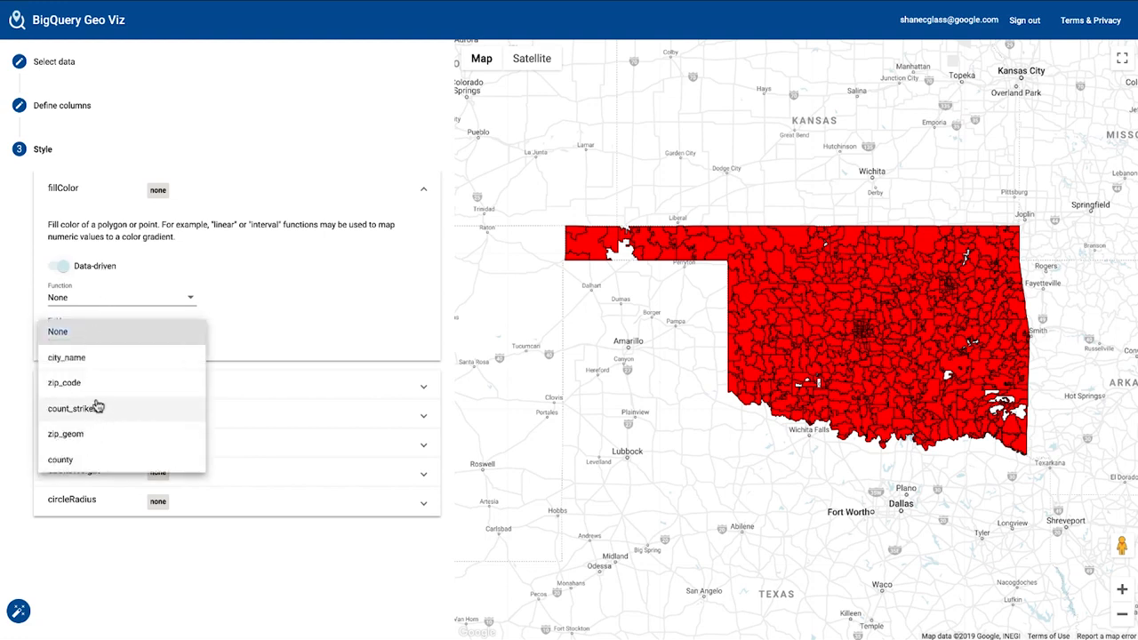
click(96, 411)
click(56, 270)
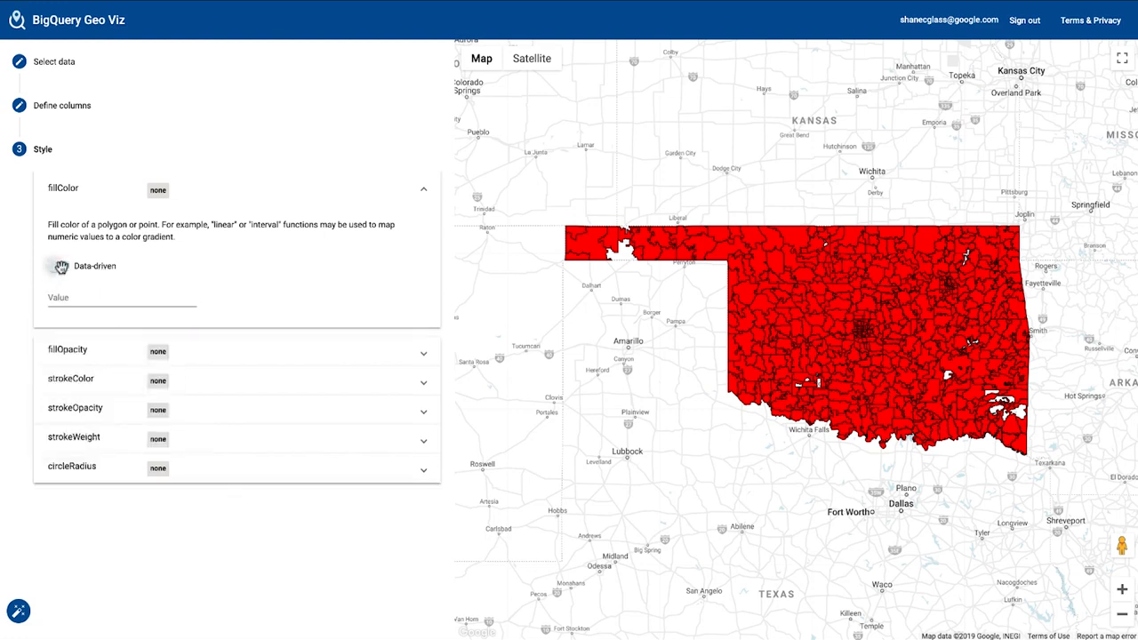
click(56, 270)
click(79, 299)
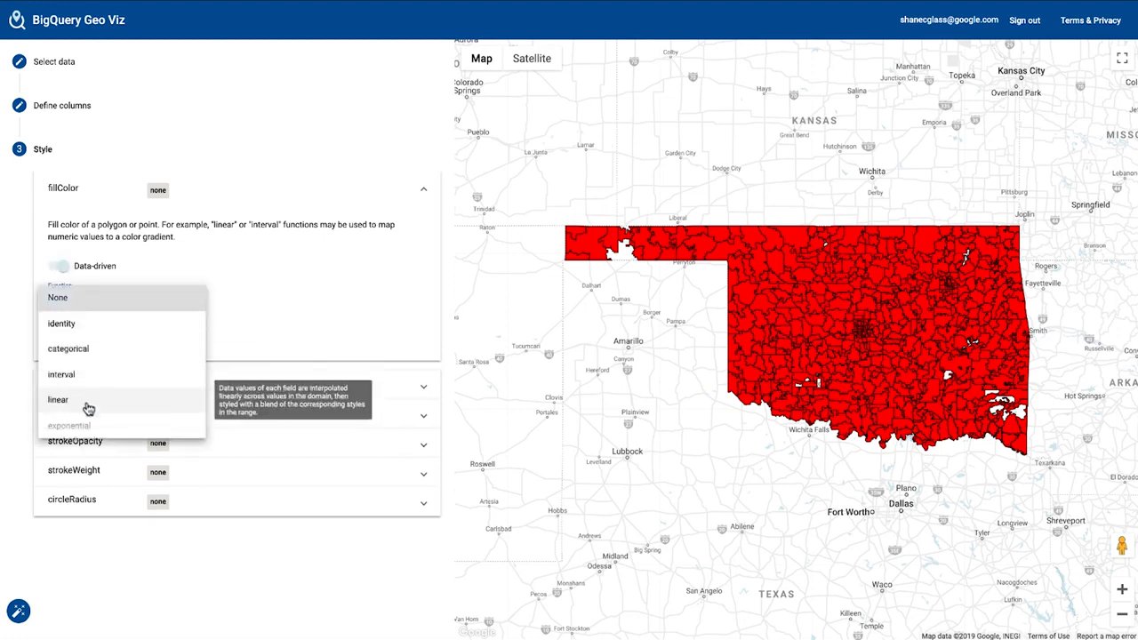
click(86, 401)
Step: Set the first three fillColor domain values to 27, 120 and 220, adding a third domain entry
click(69, 388)
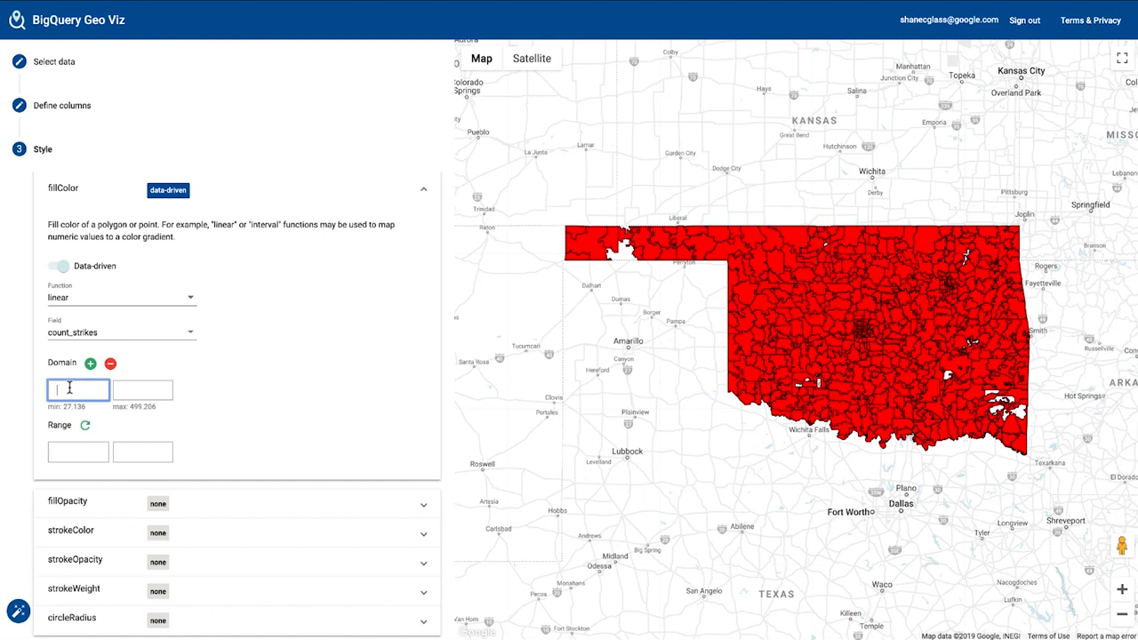
text(27)
click(134, 392)
text(120)
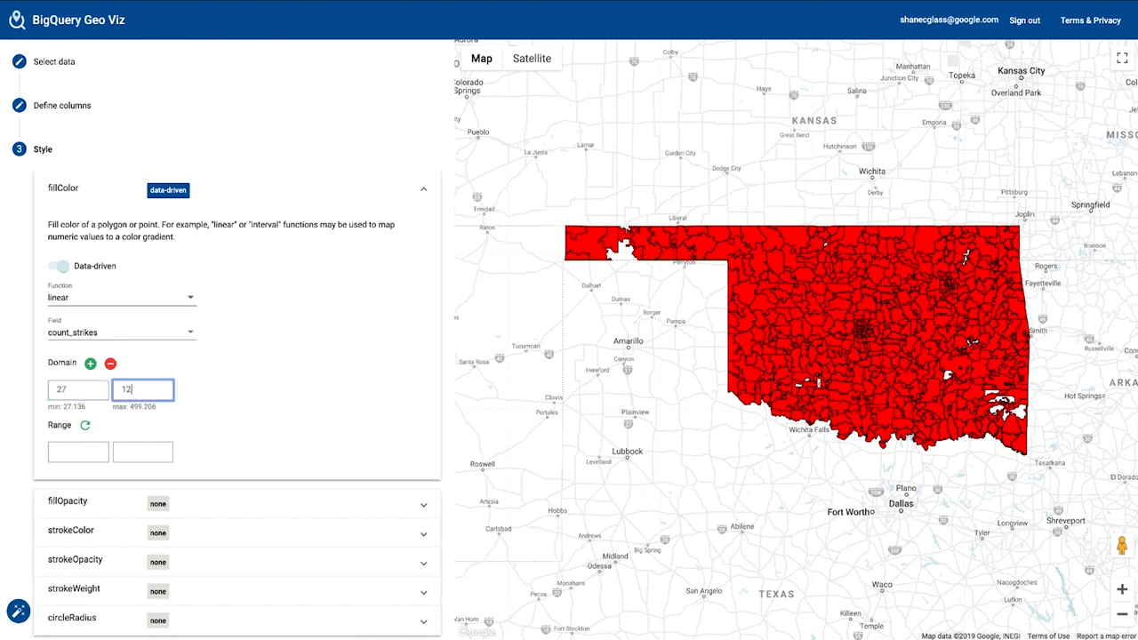
click(90, 364)
click(193, 384)
text(220)
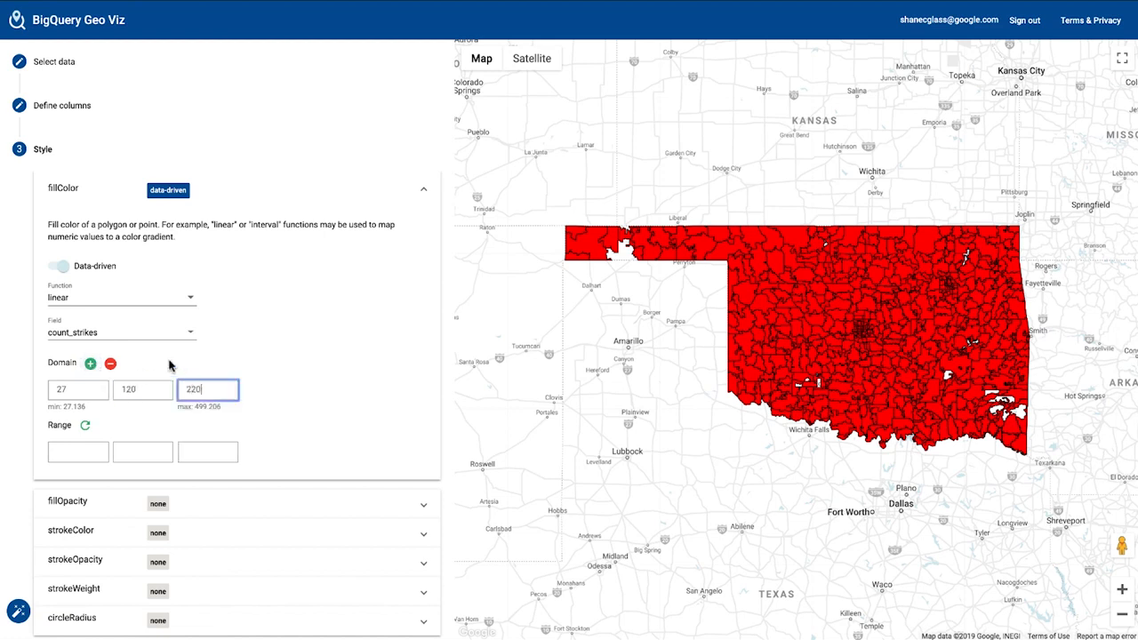
Step: Extend the fillColor domain with three more entries: 320, 420 and 520
click(90, 364)
click(271, 390)
text(320)
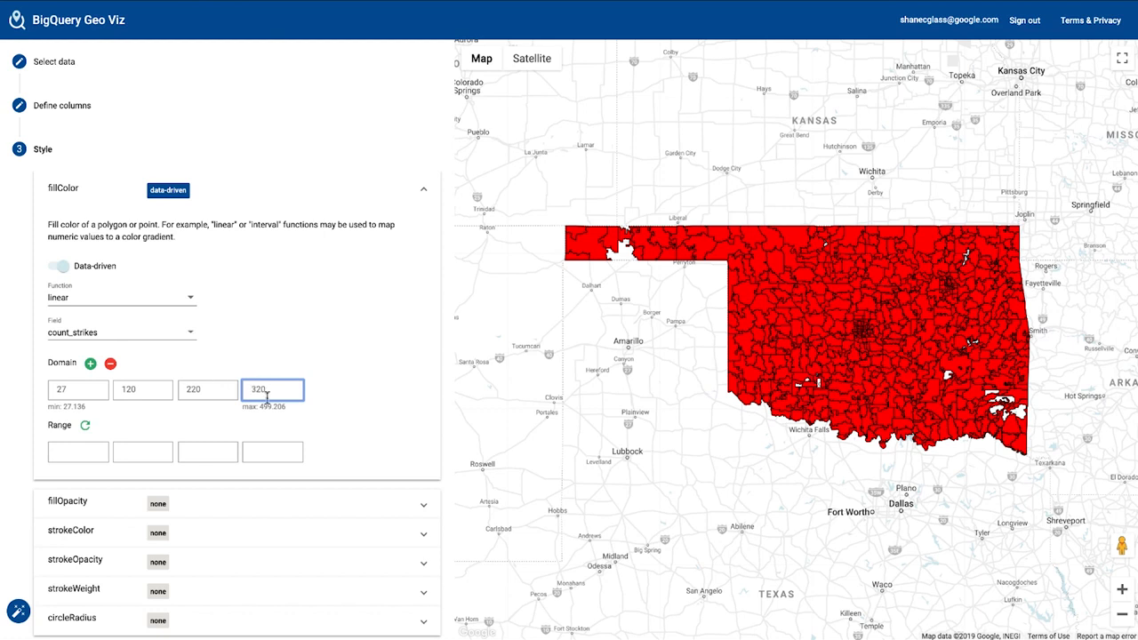
click(91, 364)
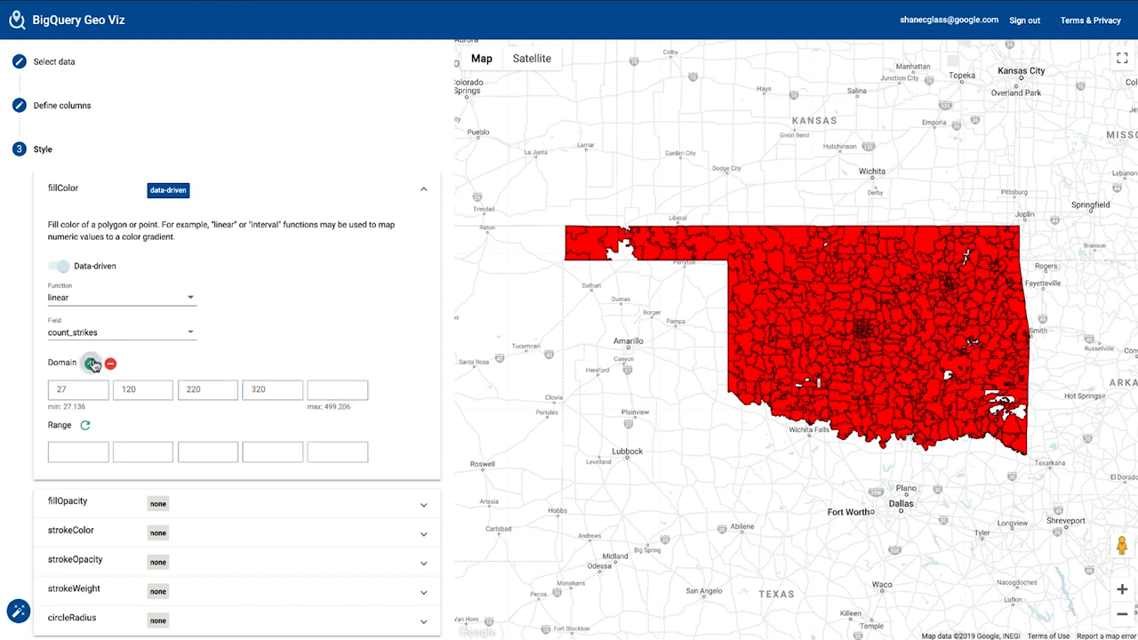
click(331, 396)
text(42)
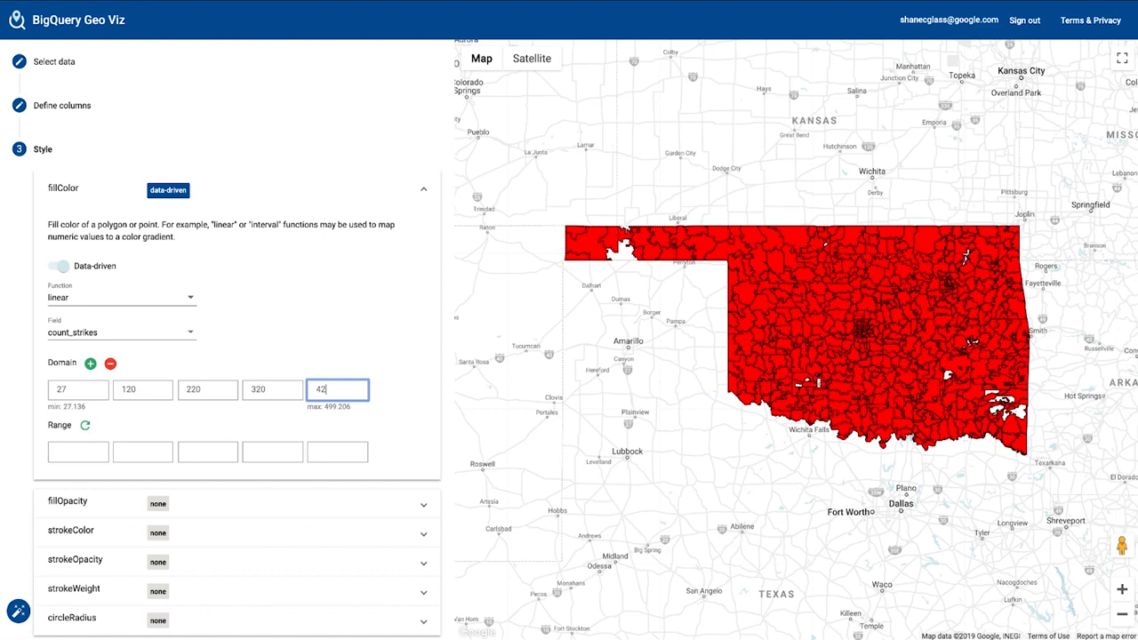
click(91, 364)
click(407, 389)
text(520)
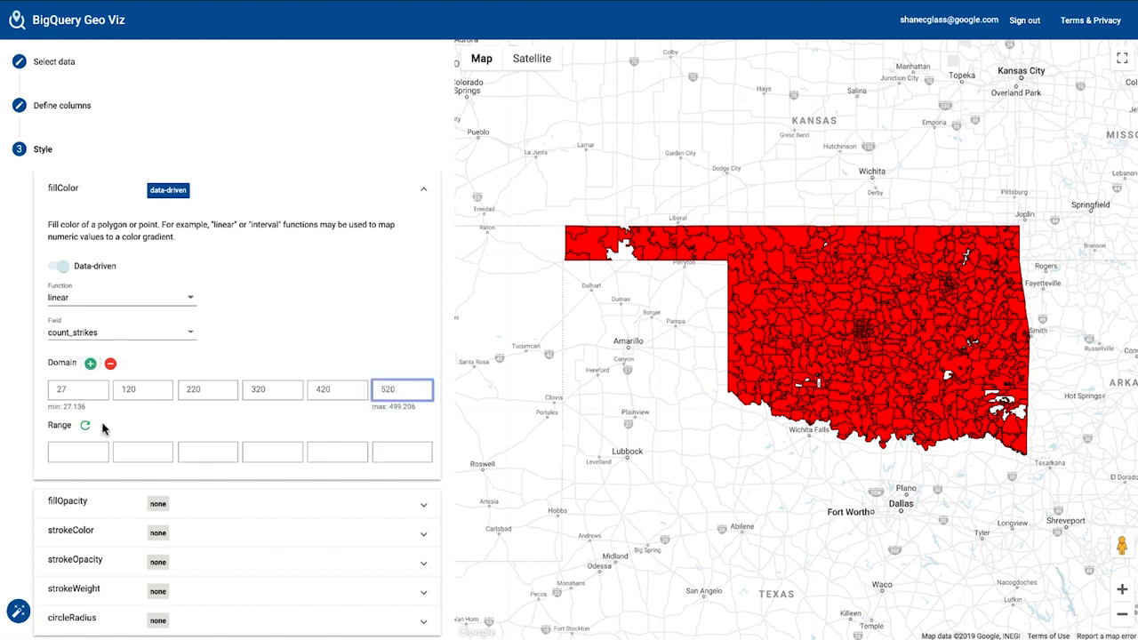
Step: Cycle the fillColor range palettes until the blue-to-purple gradient from #edf8fb to #810f7c is applied
click(85, 426)
click(85, 426)
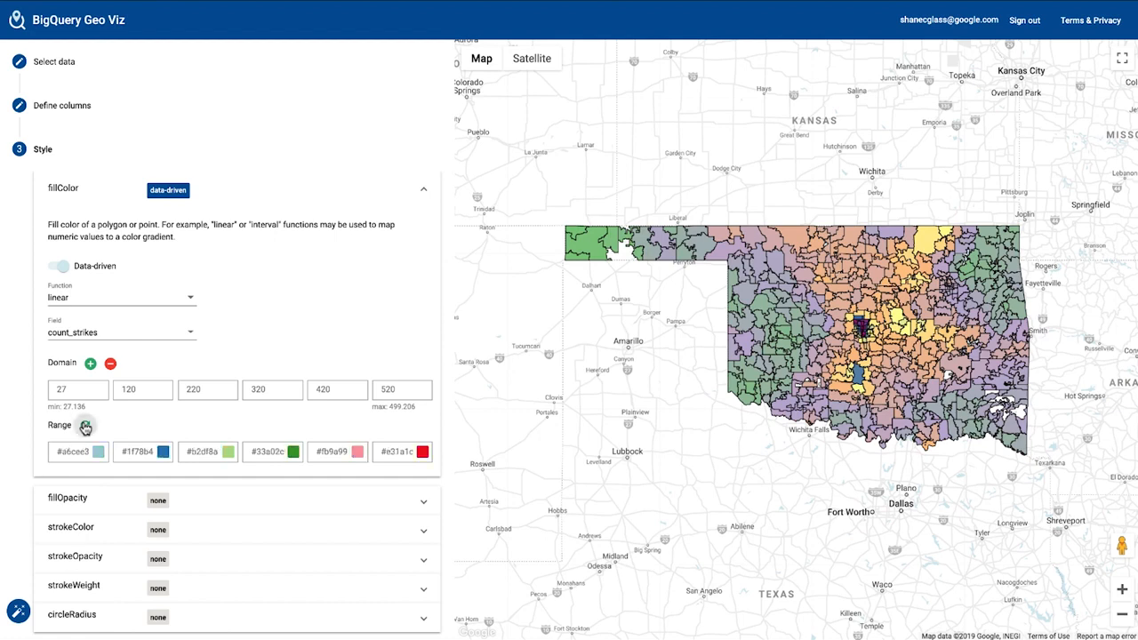
click(85, 426)
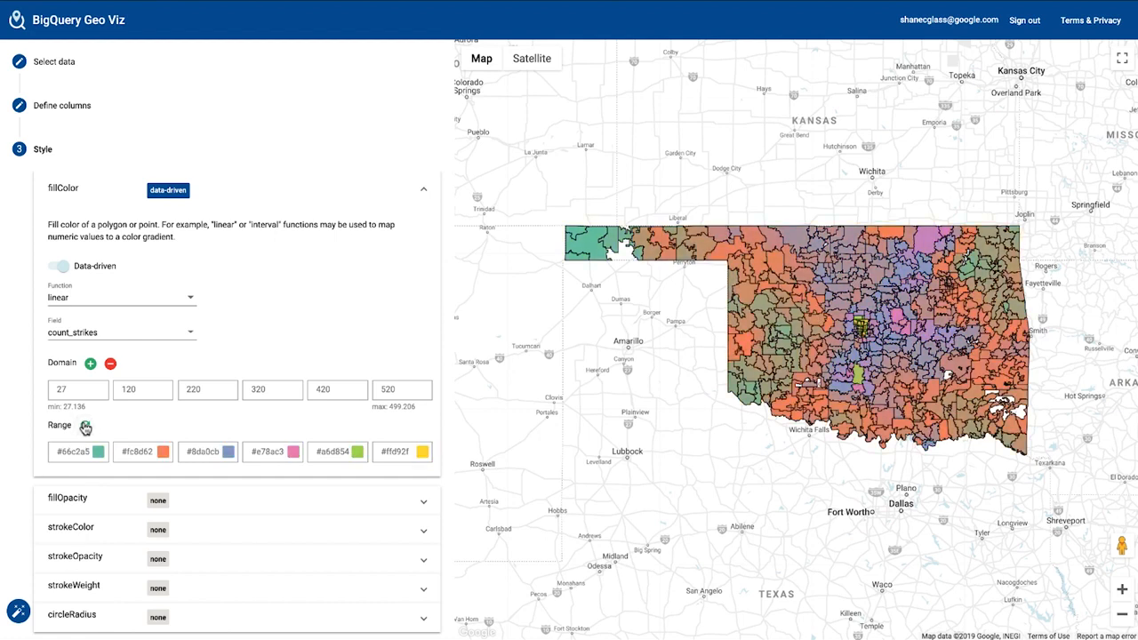
click(85, 426)
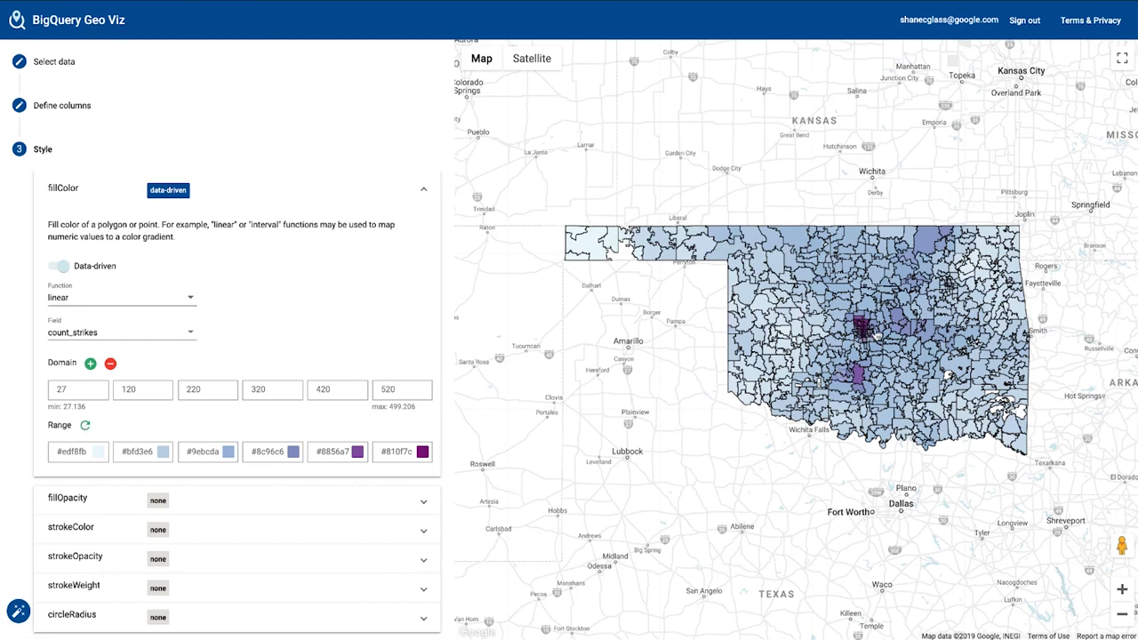
Step: Inspect the strike details of a dark purple zip code area at the northwest edge of the Oklahoma City cluster, then dismiss them
scroll(873, 335, up, 1)
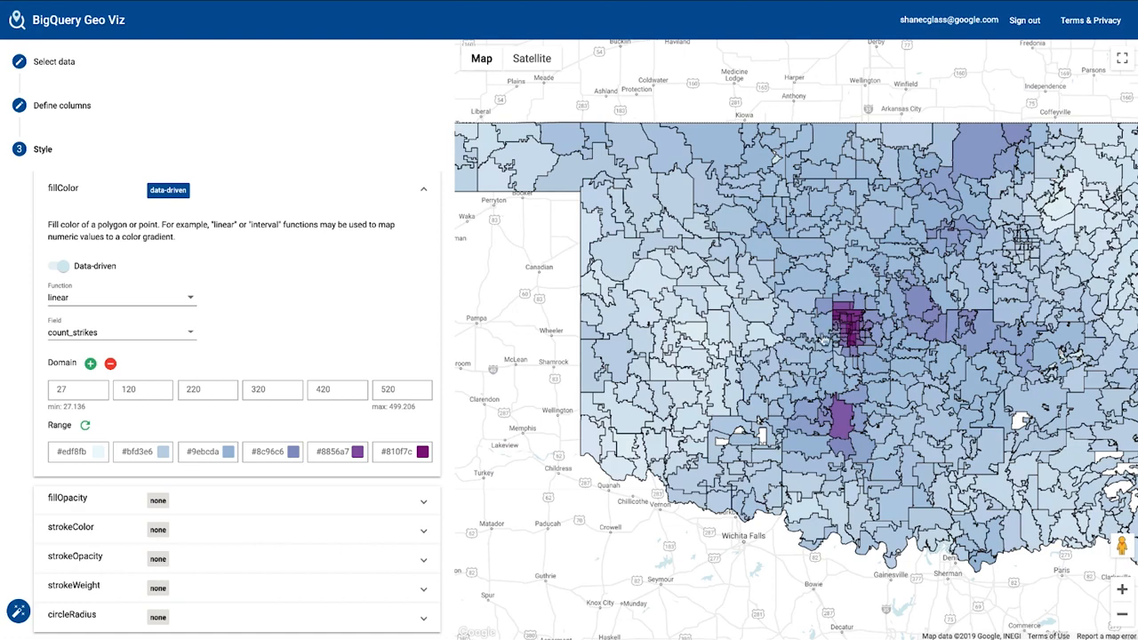
scroll(836, 347, up, 1)
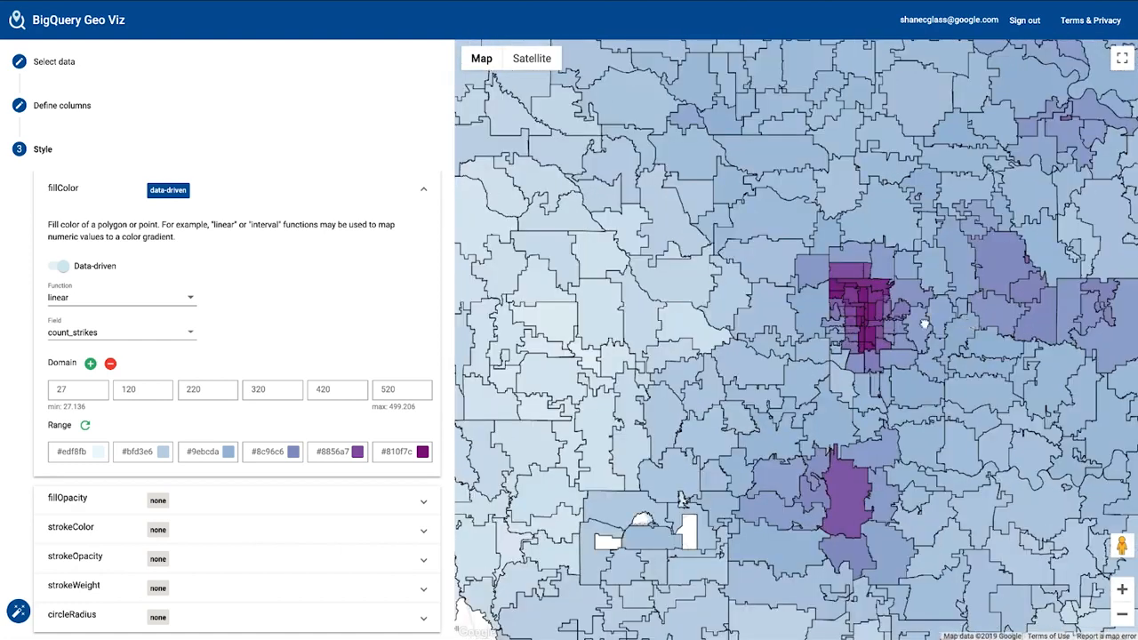
drag(965, 325, 859, 328)
scroll(859, 327, up, 1)
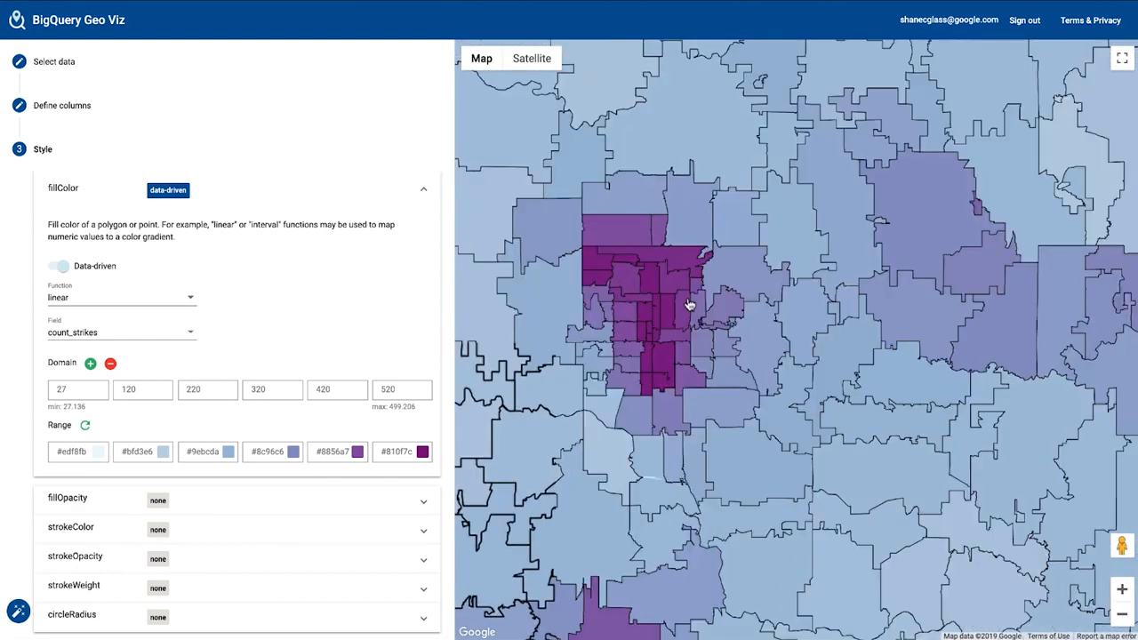
click(603, 267)
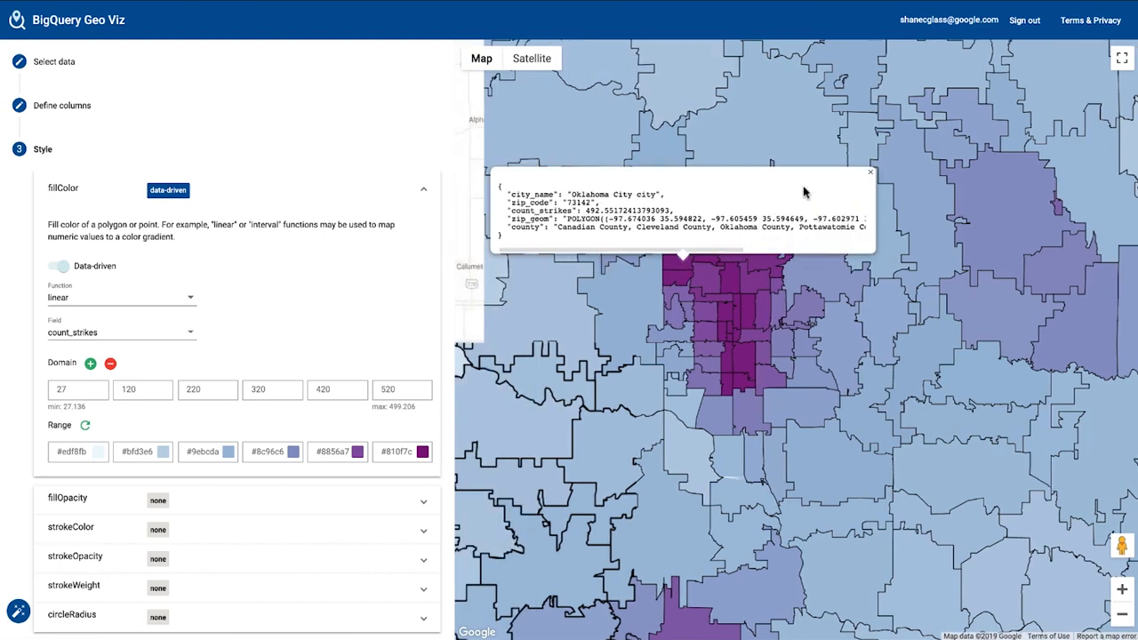
click(870, 175)
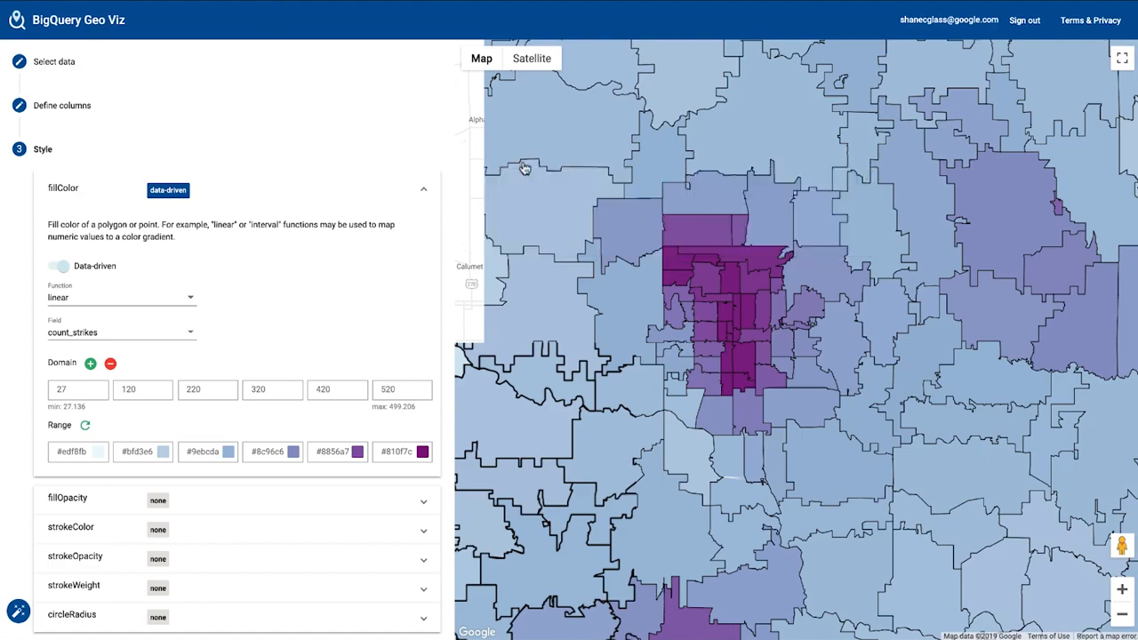